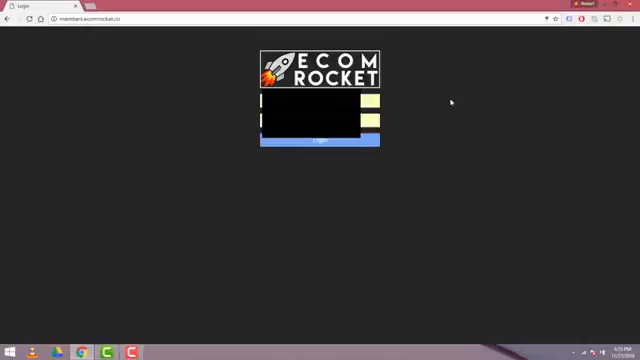
Step: Submit the Ecom Rocket member login to enter the members area
left_click(347, 145)
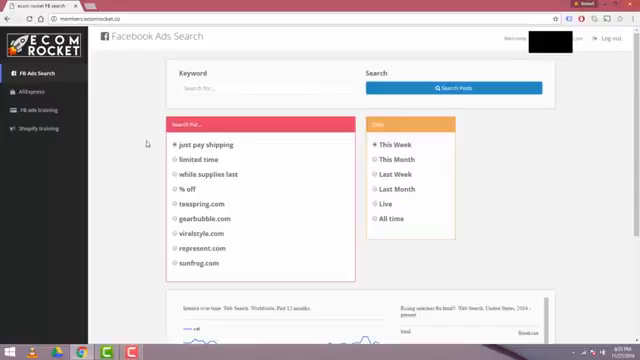
scroll(320, 180, "down", 3)
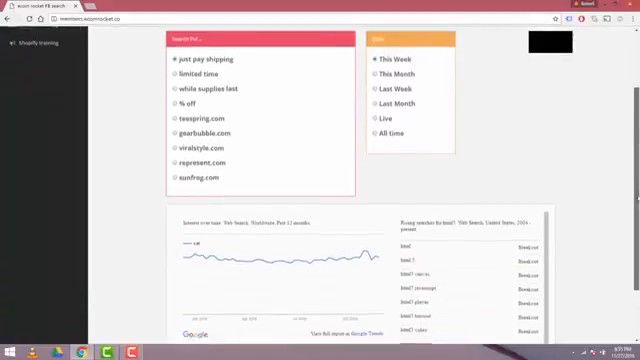
scroll(600, 195, "down", 3)
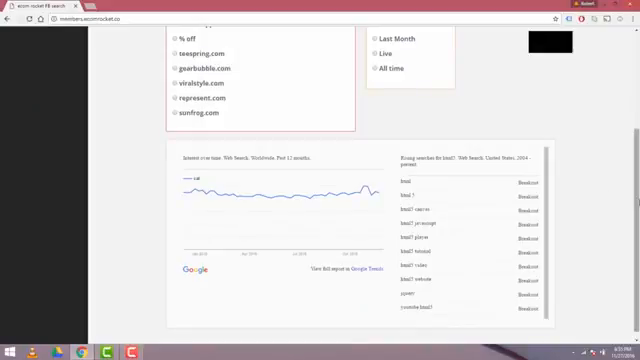
scroll(601, 190, "up", 2)
scroll(601, 190, "up", 4)
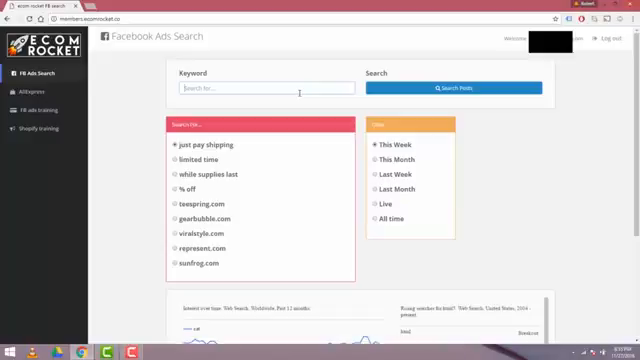
type("wat")
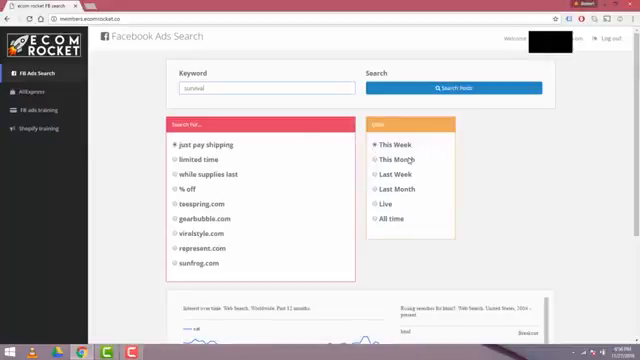
Step: Limit the 'survival' just-pay-shipping ads search to last month's posts
left_click(375, 189)
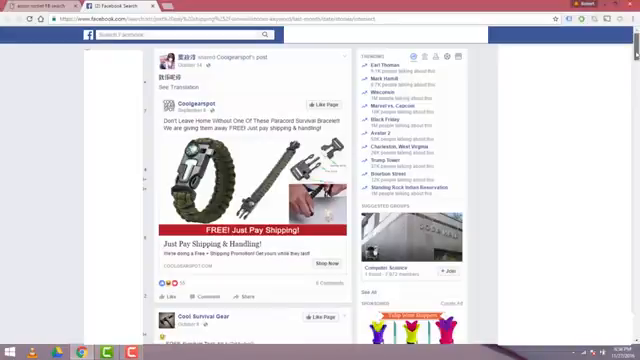
left_click_drag(634, 48, 634, 95)
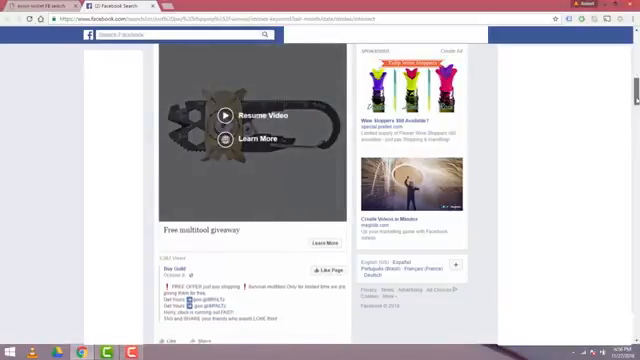
left_click_drag(634, 95, 634, 128)
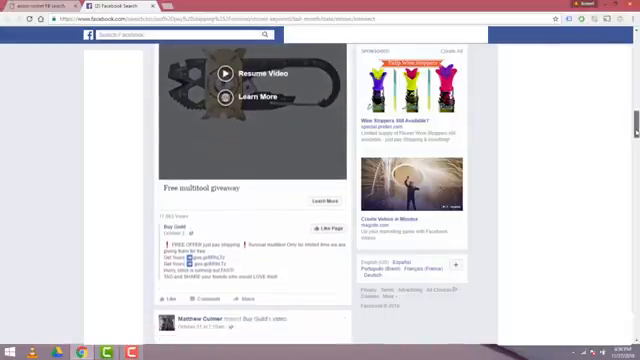
scroll(493, 68, "up", 2)
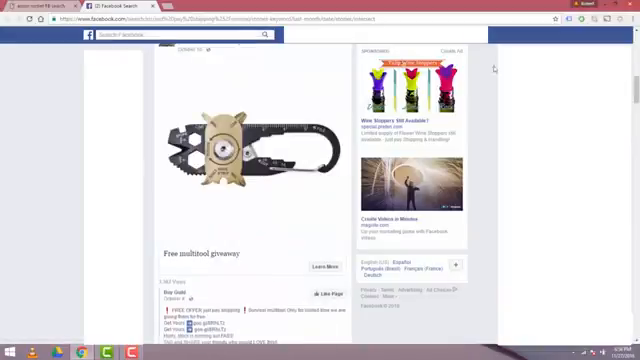
Step: Replace the keyword 'survival' with 'multitool', review the Facebook giveaway results, and return to the search page
left_click(32, 6)
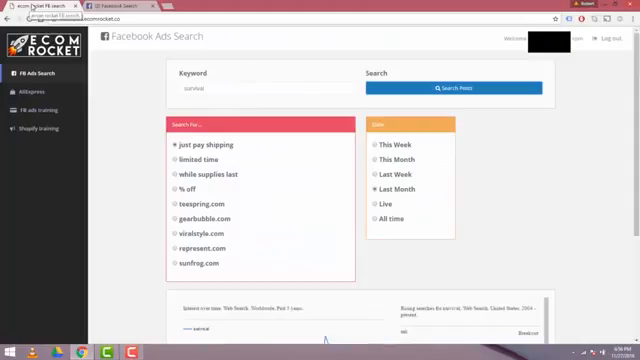
double_click(195, 88)
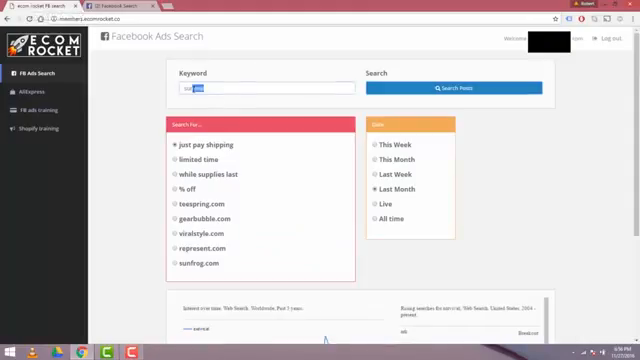
key("BackSpace")
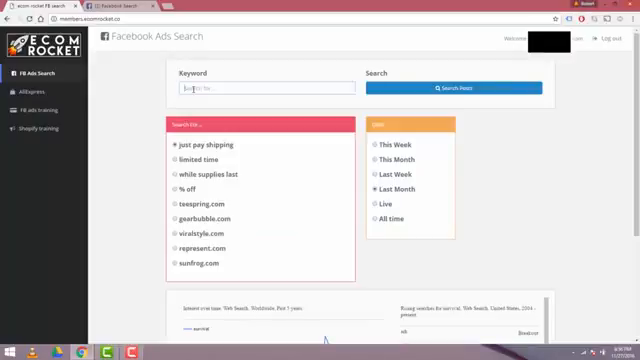
type("mu")
type("ltitool")
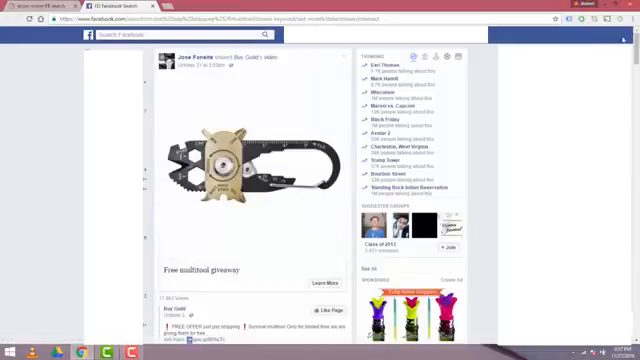
scroll(320, 200, "down", 3)
mouse_move(633, 62)
left_mouse_down()
mouse_move(633, 103)
mouse_move(633, 52)
left_mouse_up()
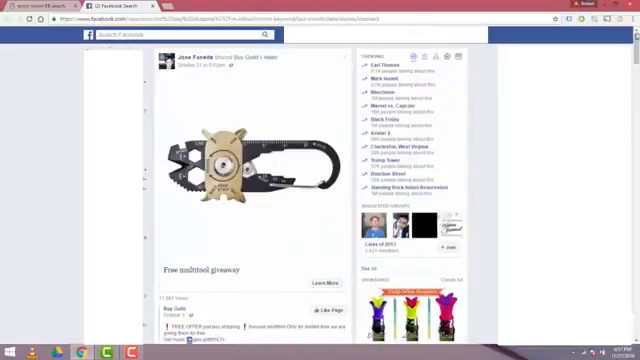
key("ctrl+Tab")
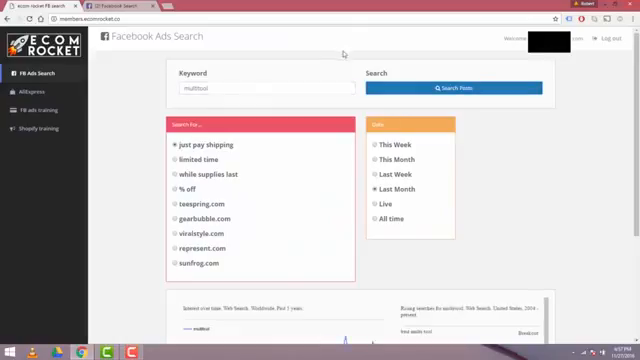
scroll(400, 200, "down", 2)
scroll(400, 200, "down", 1)
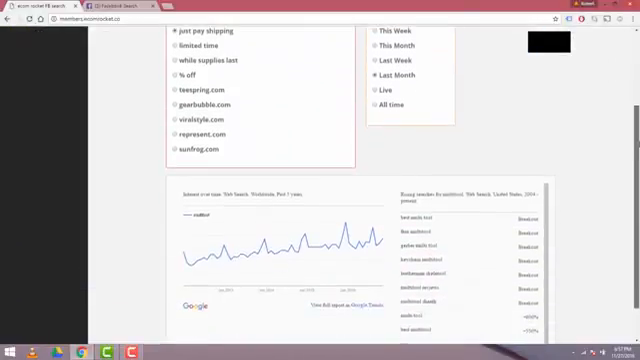
scroll(400, 200, "down", 1)
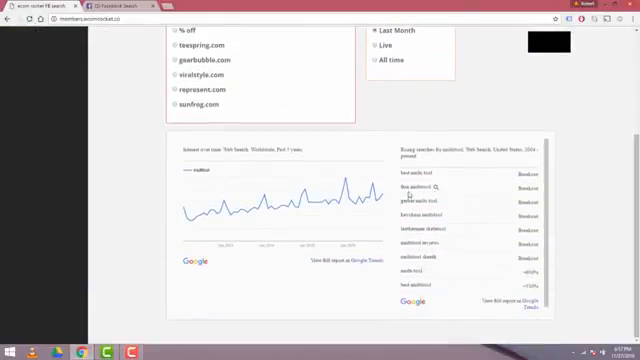
mouse_move(280, 198)
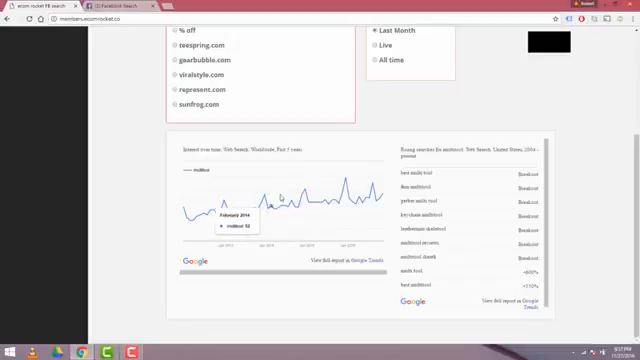
scroll(619, 150, "up", 3)
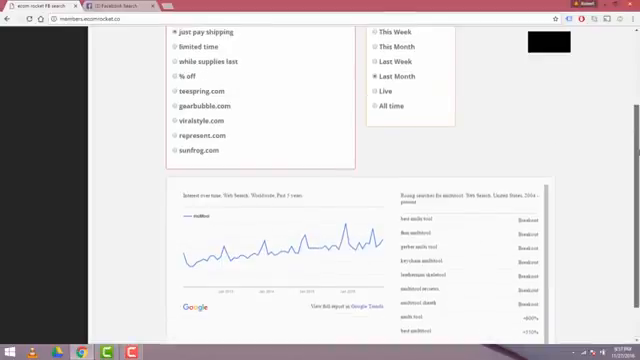
scroll(619, 120, "up", 3)
scroll(619, 90, "up", 3)
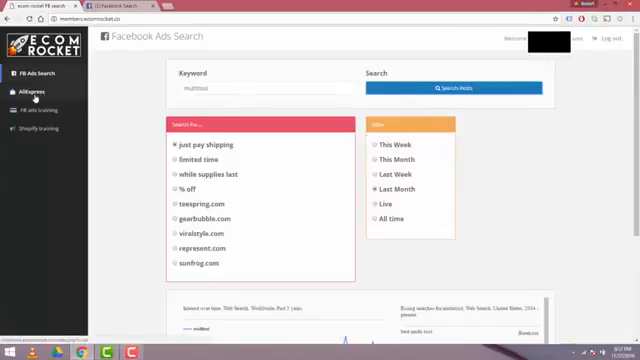
Step: Switch from the multitool trends chart to the AliExpress product research page
left_click(32, 92)
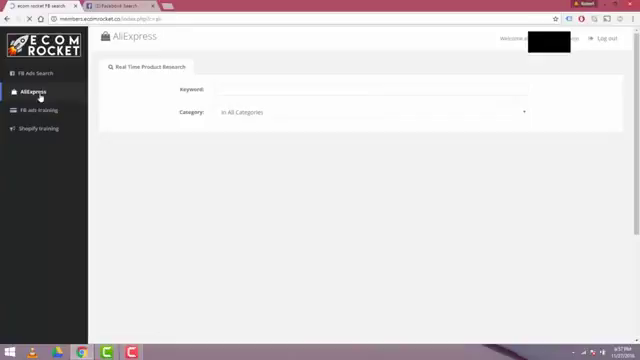
Step: Search AliExpress research for 'multi tool' and select the 20 in 1 EDC multi tool listing ($2.74, 5465 orders)
left_click(254, 89)
type("multi")
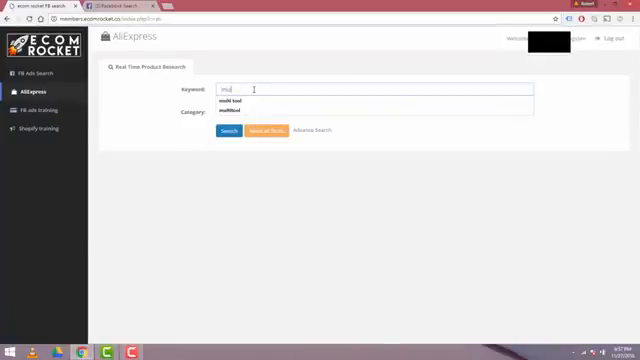
type(" tool")
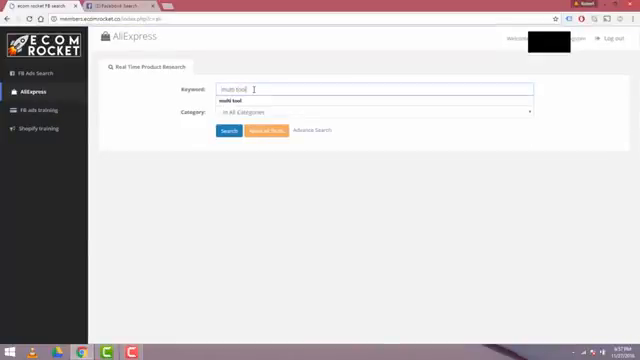
left_click(228, 130)
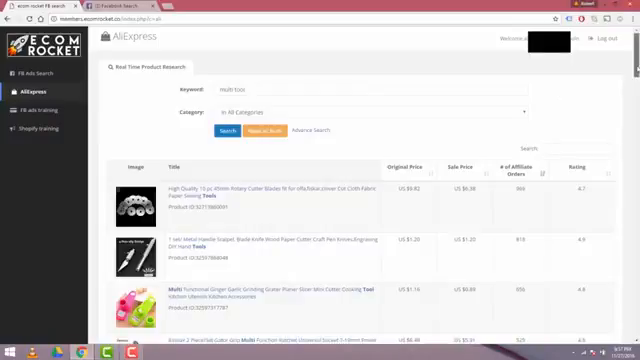
left_click_drag(636, 62, 636, 133)
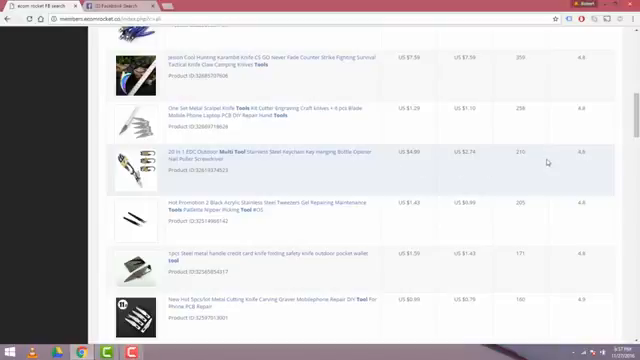
left_click(330, 156)
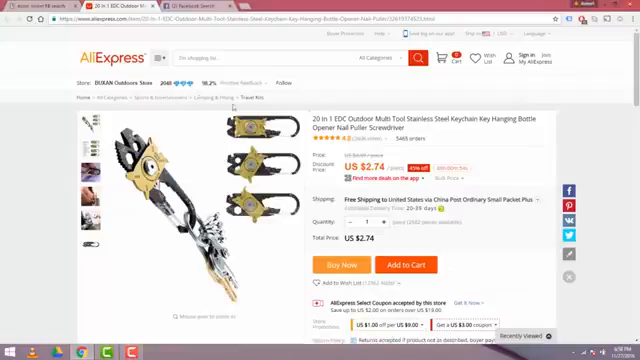
Step: Leave the AliExpress product tab and return to the Facebook Ads Search page
left_click(52, 6)
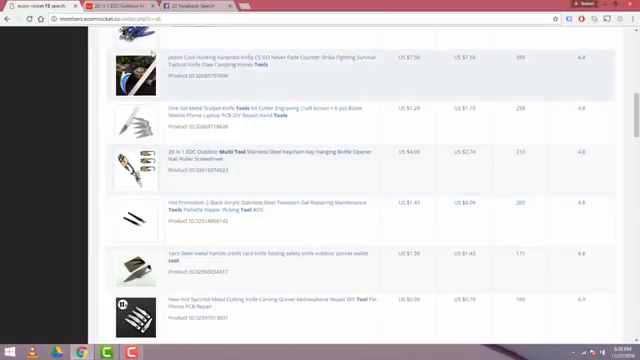
scroll(318, 40, "up", 10)
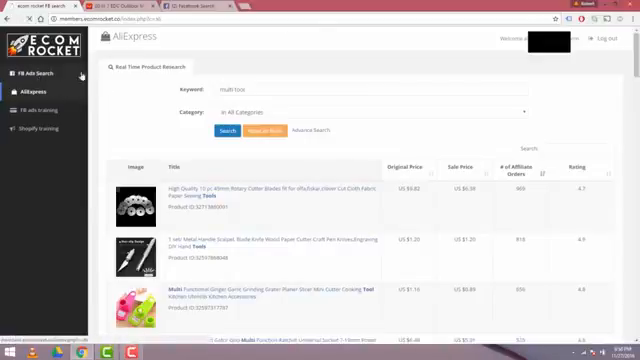
left_click(36, 73)
Step: Set the ads search keyword to 'iphone' with just pay shipping, limited to this month
left_click(245, 90)
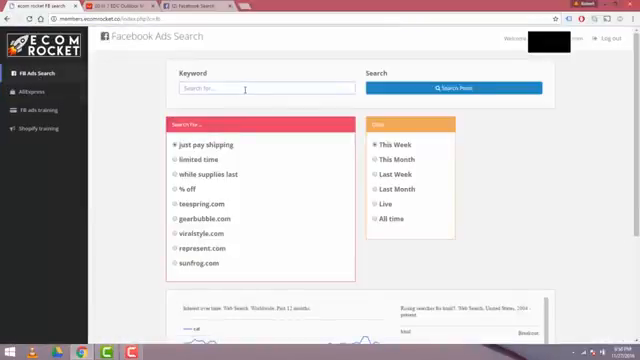
type("f")
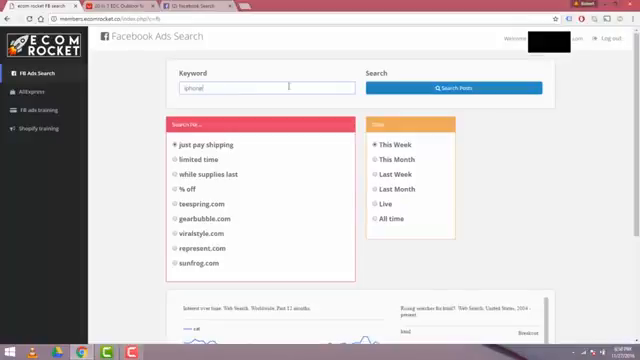
left_click(398, 189)
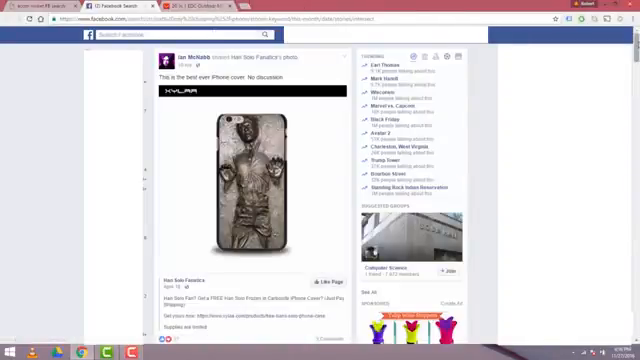
scroll(169, 100, "down", 3)
scroll(169, 100, "down", 3)
scroll(169, 100, "down", 3)
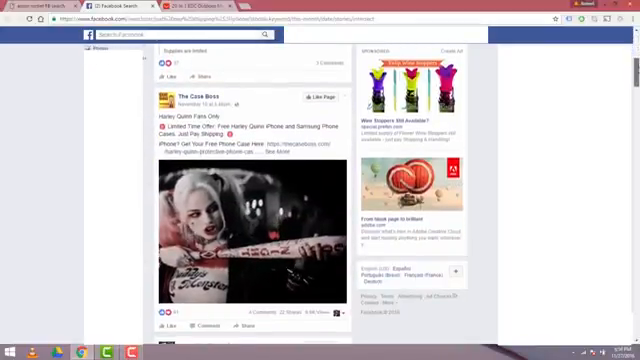
scroll(169, 100, "down", 2)
scroll(169, 100, "down", 2)
scroll(169, 100, "down", 2)
scroll(169, 100, "down", 2)
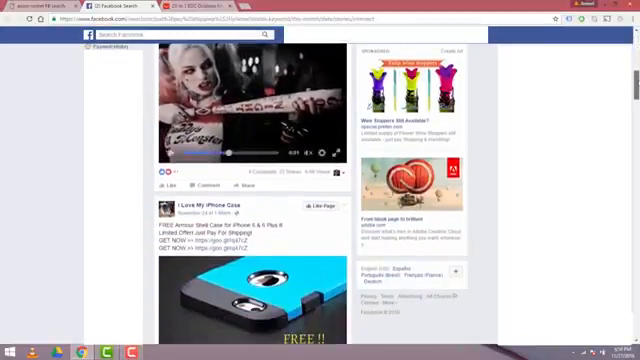
scroll(250, 200, "down", 2)
scroll(250, 200, "down", 2)
scroll(250, 200, "down", 2)
scroll(250, 200, "down", 2)
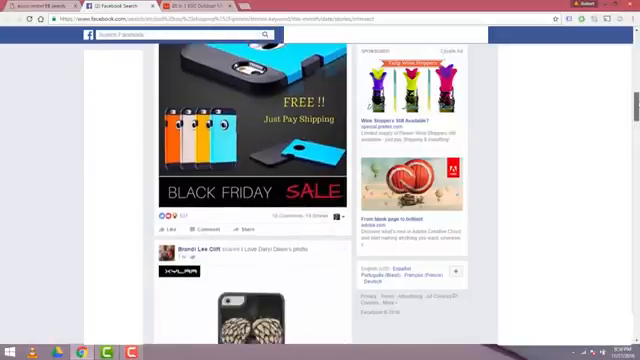
scroll(250, 200, "down", 2)
scroll(250, 200, "down", 2)
scroll(250, 200, "down", 2)
scroll(250, 200, "down", 2)
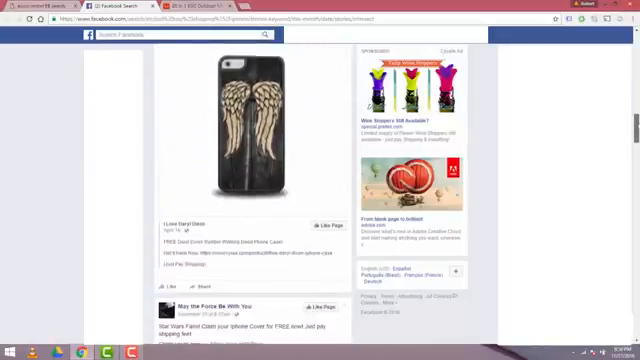
scroll(250, 200, "down", 2)
scroll(250, 200, "down", 2)
scroll(250, 200, "down", 2)
scroll(250, 200, "down", 2)
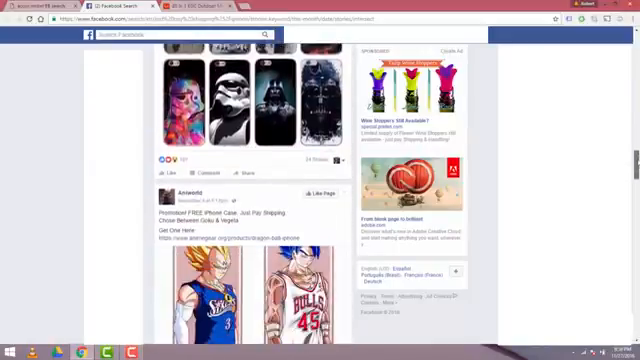
scroll(250, 200, "down", 2)
scroll(250, 200, "down", 2)
scroll(250, 200, "down", 2)
scroll(250, 200, "down", 2)
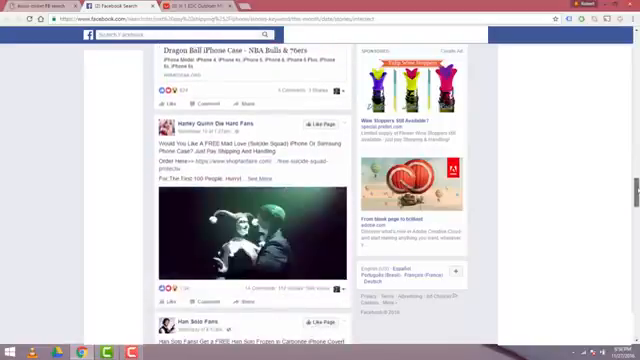
scroll(250, 200, "down", 2)
scroll(250, 200, "down", 2)
scroll(250, 200, "down", 2)
scroll(250, 200, "down", 2)
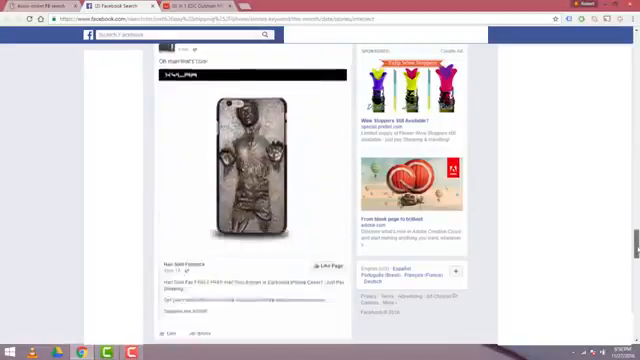
scroll(250, 200, "down", 3)
scroll(250, 200, "down", 2)
scroll(250, 200, "down", 1)
scroll(250, 200, "down", 1)
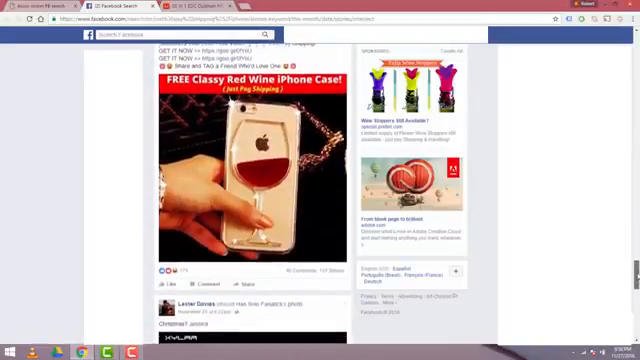
scroll(250, 200, "down", 2)
scroll(250, 200, "down", 1)
scroll(250, 200, "down", 2)
scroll(250, 200, "down", 2)
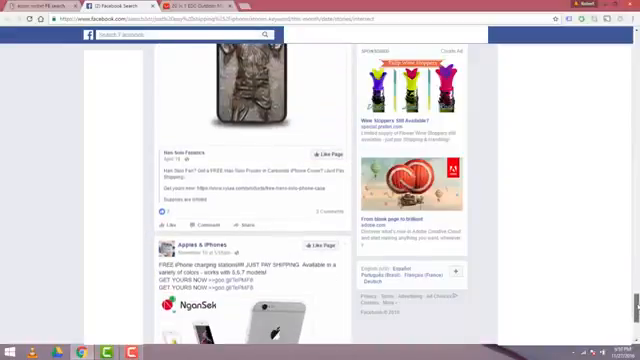
scroll(250, 200, "down", 2)
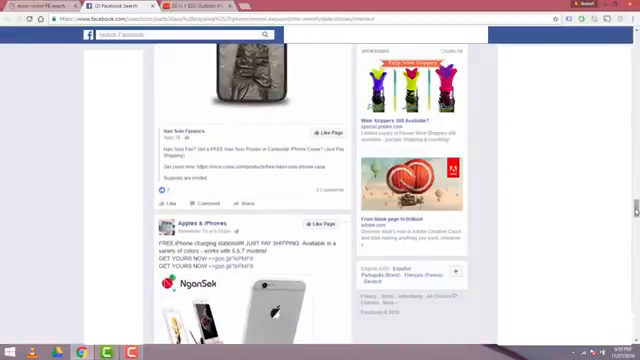
scroll(250, 200, "down", 1)
scroll(250, 200, "down", 3)
scroll(250, 200, "down", 2)
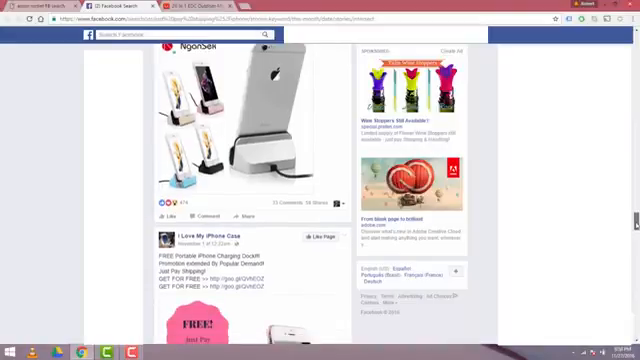
scroll(250, 200, "down", 2)
scroll(250, 200, "down", 1)
scroll(250, 200, "down", 1)
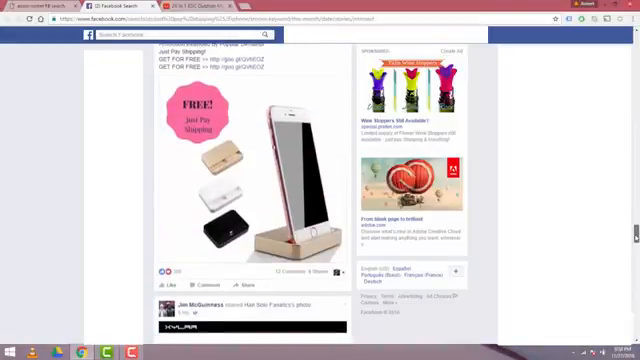
scroll(250, 200, "down", 2)
scroll(250, 200, "down", 1)
scroll(250, 200, "down", 2)
scroll(250, 200, "down", 2)
scroll(250, 200, "down", 2)
scroll(250, 200, "up", 3)
scroll(250, 200, "up", 3)
scroll(250, 200, "up", 2)
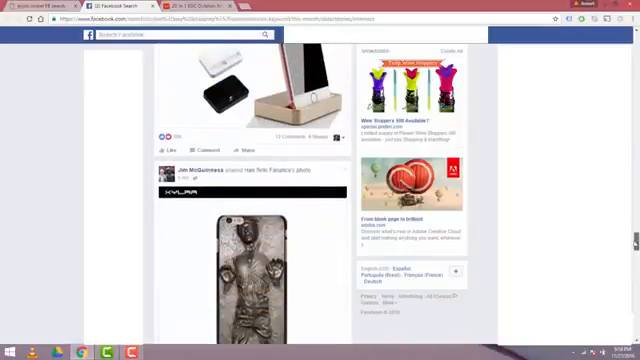
scroll(250, 200, "up", 1)
Step: Return to Ecom Rocket and extend the keyword to 'iphone dock' for a new post search
left_click(35, 7)
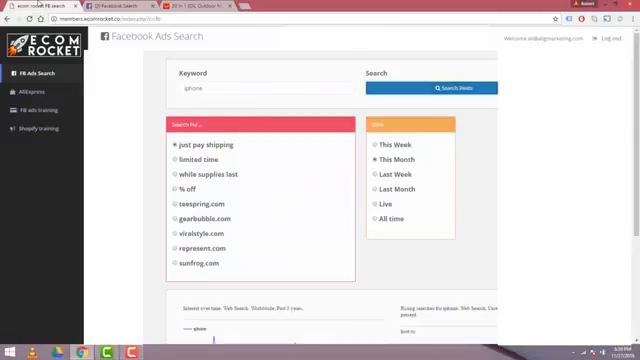
left_click(210, 88)
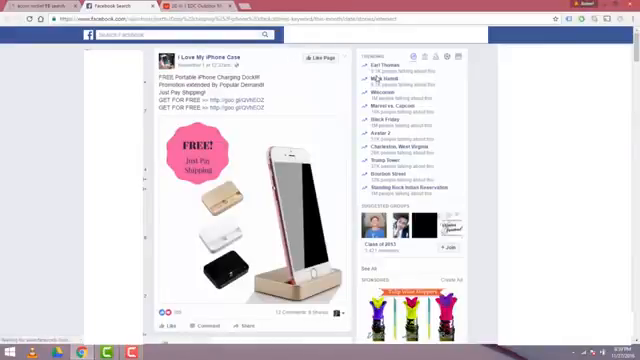
scroll(250, 200, "down", 5)
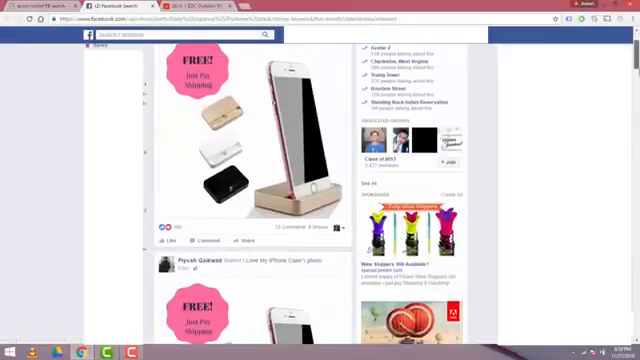
scroll(250, 200, "down", 5)
scroll(250, 200, "down", 3)
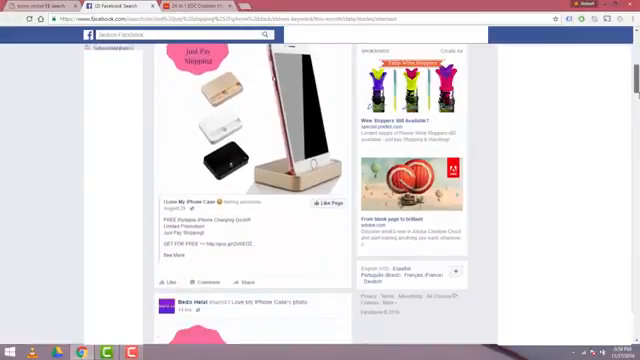
scroll(250, 200, "down", 3)
scroll(250, 200, "down", 2)
scroll(250, 200, "down", 3)
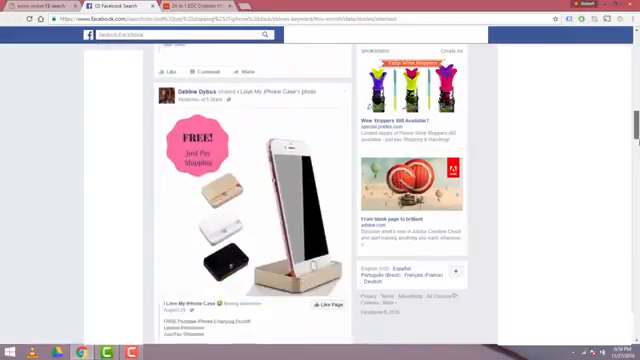
scroll(250, 200, "down", 3)
scroll(250, 200, "down", 2)
scroll(250, 200, "down", 3)
scroll(250, 200, "down", 3)
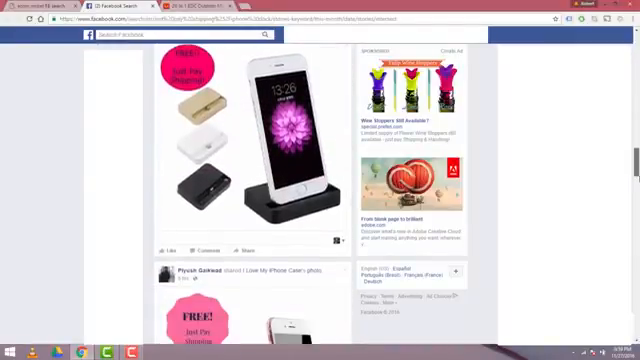
scroll(250, 200, "down", 3)
scroll(250, 200, "down", 2)
scroll(250, 200, "down", 3)
scroll(250, 200, "down", 3)
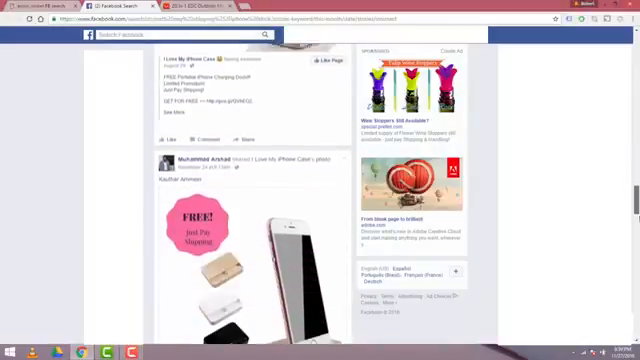
scroll(250, 200, "down", 3)
scroll(250, 200, "down", 2)
scroll(250, 200, "down", 3)
scroll(250, 200, "down", 3)
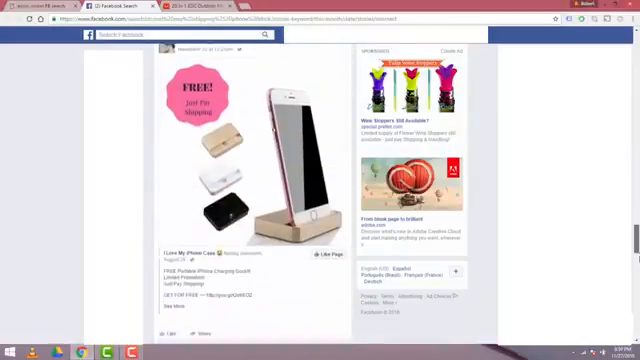
scroll(250, 200, "down", 3)
scroll(250, 200, "down", 2)
scroll(250, 200, "down", 3)
scroll(250, 200, "down", 3)
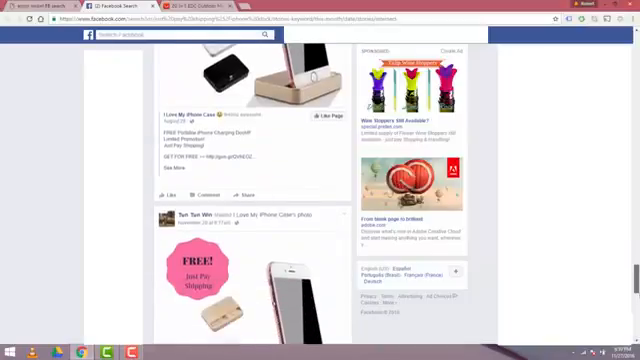
scroll(250, 200, "down", 3)
scroll(250, 200, "down", 2)
scroll(250, 200, "down", 3)
scroll(250, 200, "down", 3)
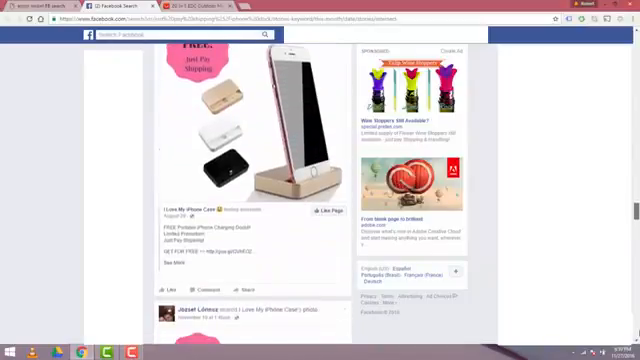
scroll(250, 200, "down", 2)
scroll(250, 200, "down", 3)
scroll(250, 200, "down", 2)
scroll(250, 200, "down", 2)
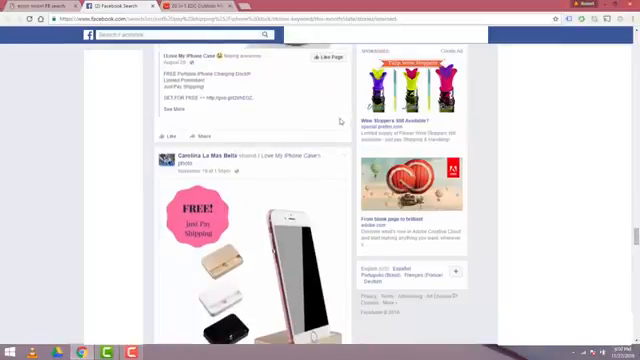
left_click(40, 5)
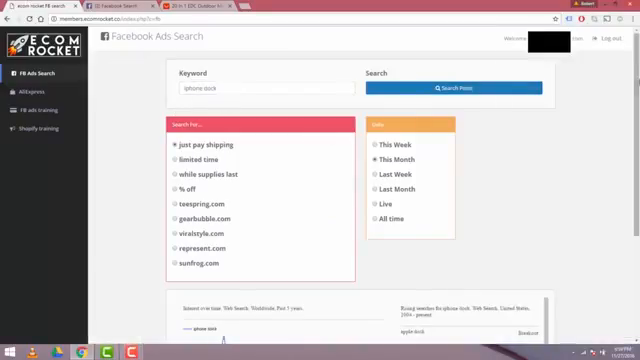
scroll(325, 139, "down", 2)
scroll(325, 139, "down", 2)
scroll(400, 180, "down", 2)
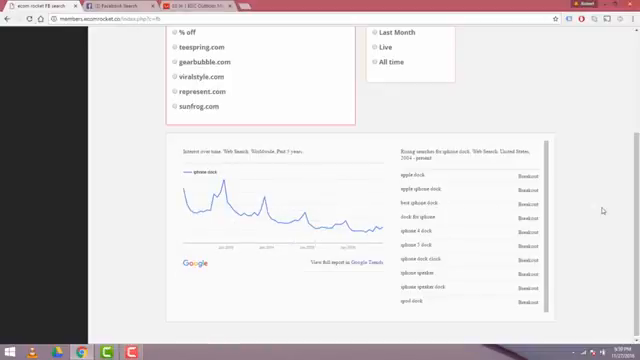
scroll(602, 210, "up", 5)
scroll(602, 180, "up", 5)
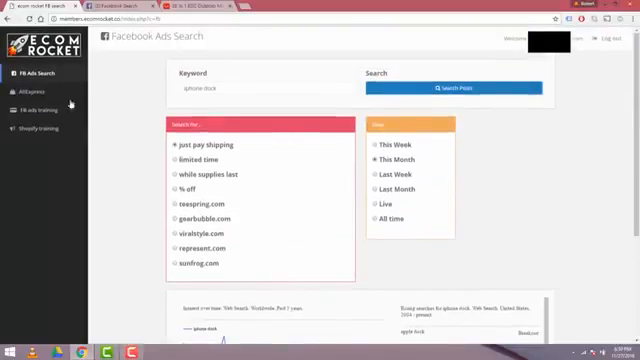
Step: Search AliExpress research for 'iphone dock' and select the top SHIMMER charging dock ($1.91, 2272 orders)
left_click(33, 91)
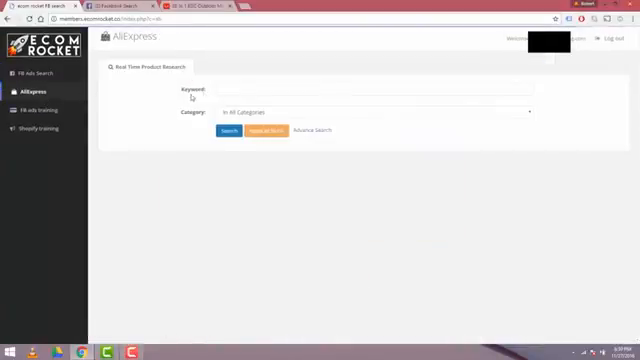
left_click(244, 90)
type("iphone dock")
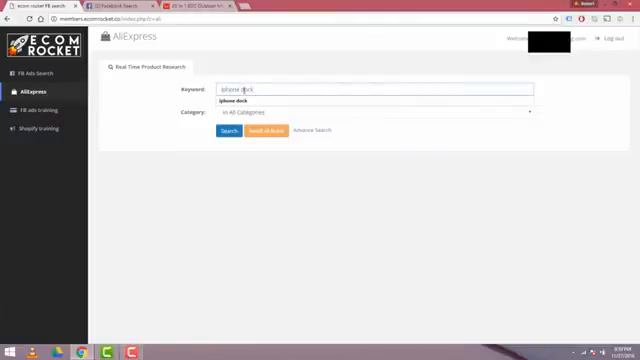
left_click(228, 131)
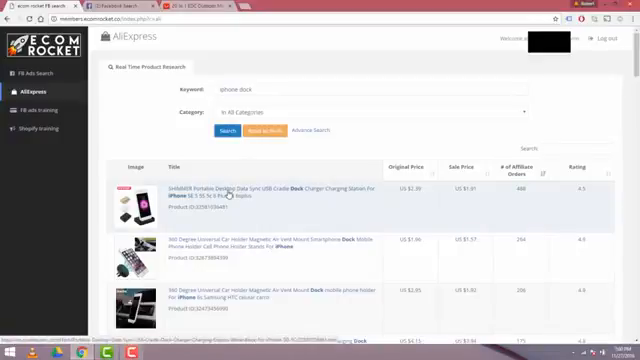
left_click(228, 193)
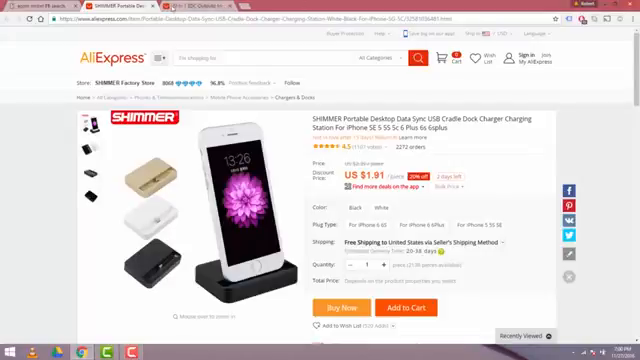
Step: Leave the SHIMMER dock product tab and return to the Ecom Rocket research tool
left_click(45, 6)
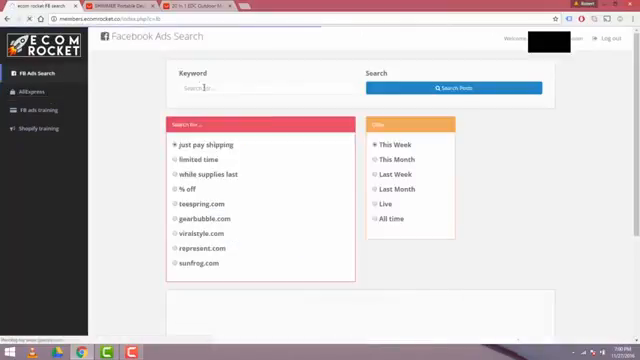
Step: Filter the 'pet' ad search to posts from Last Month
left_click(204, 88)
type("pet")
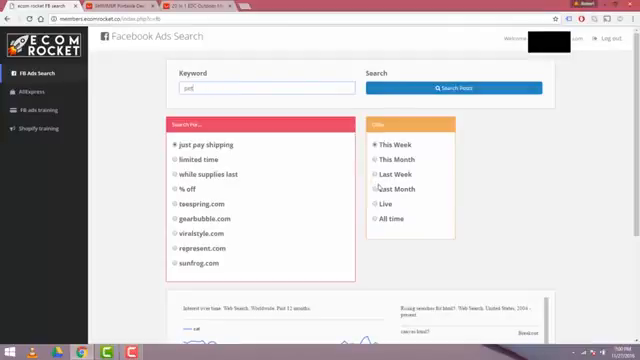
left_click(375, 189)
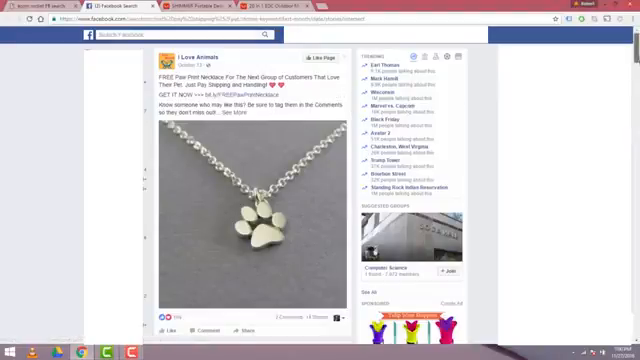
scroll(390, 108, "down", 5)
scroll(390, 180, "down", 2)
scroll(390, 180, "down", 2)
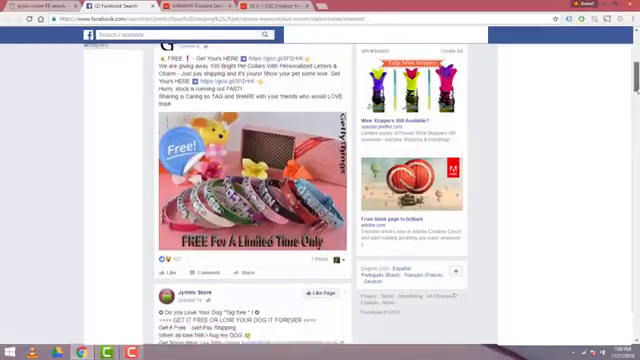
scroll(390, 180, "down", 2)
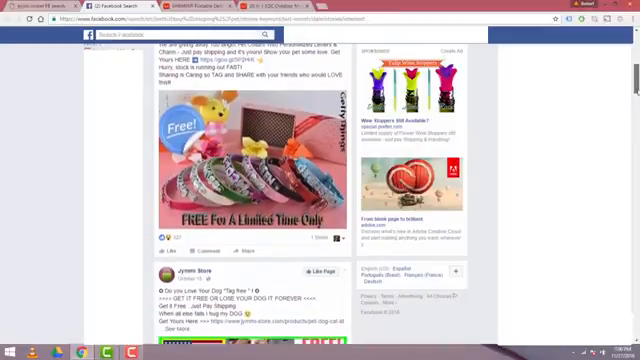
scroll(390, 180, "down", 3)
scroll(390, 180, "down", 2)
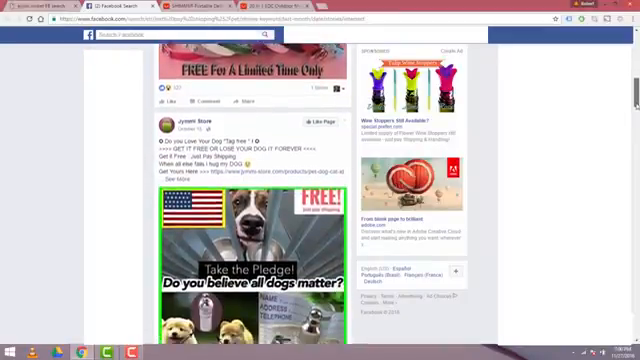
scroll(390, 180, "down", 2)
scroll(390, 180, "down", 2)
scroll(390, 180, "down", 2)
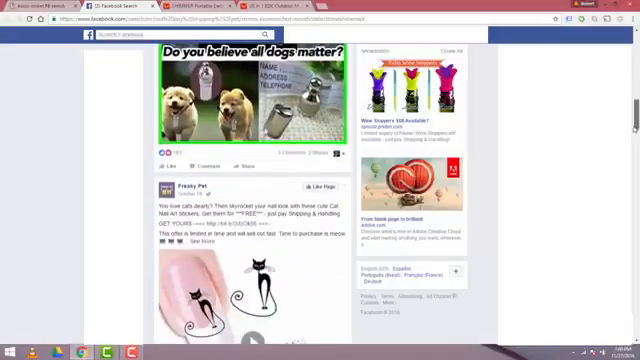
scroll(390, 180, "down", 3)
scroll(390, 180, "down", 2)
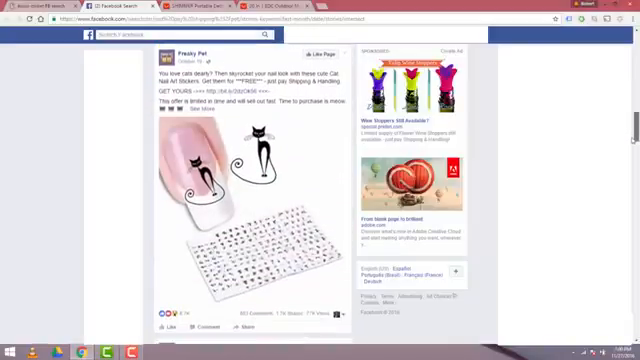
scroll(390, 180, "down", 1)
scroll(390, 180, "down", 2)
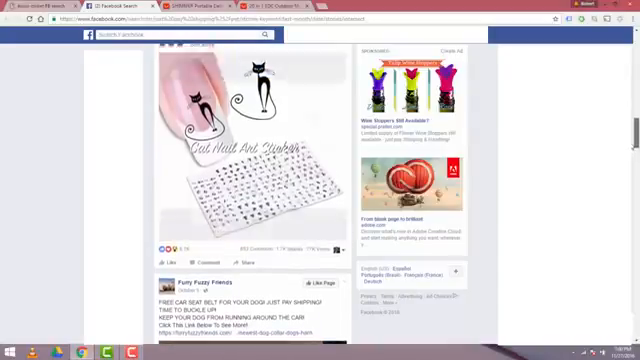
scroll(390, 180, "down", 2)
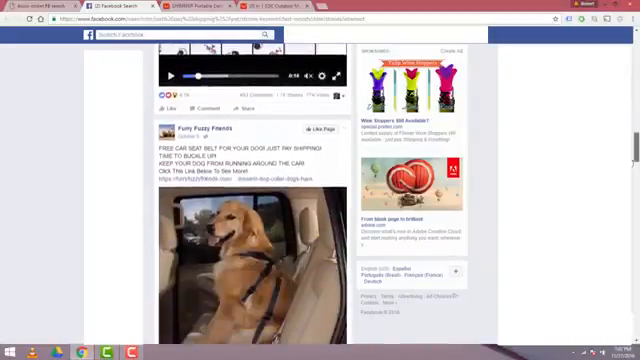
scroll(390, 180, "down", 2)
scroll(390, 180, "down", 2)
scroll(390, 180, "down", 2)
scroll(390, 180, "down", 1)
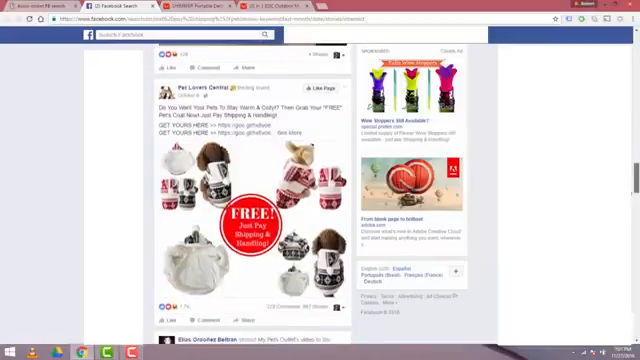
scroll(390, 180, "down", 2)
scroll(390, 180, "down", 1)
scroll(390, 180, "down", 1)
scroll(390, 180, "down", 1)
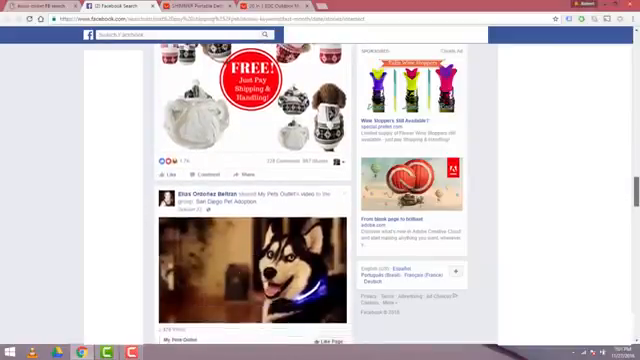
scroll(390, 180, "down", 1)
scroll(390, 180, "down", 1)
scroll(390, 180, "down", 1)
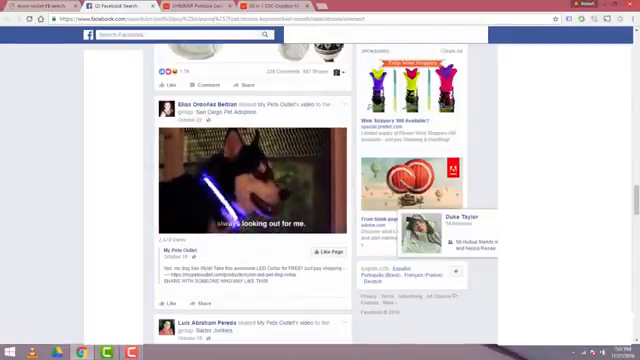
mouse_move(252, 268)
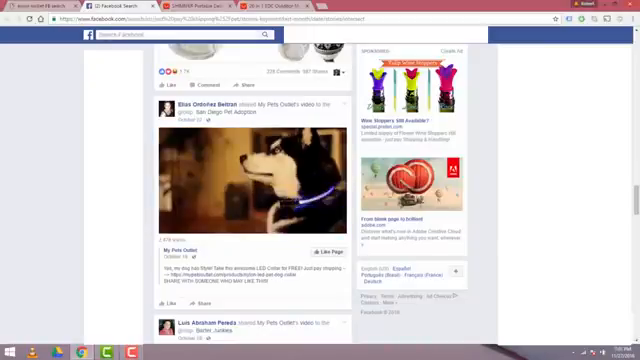
Step: Return to Ecom Rocket and select the 'pet' keyword to replace it with 'dog collar'
left_click(35, 5)
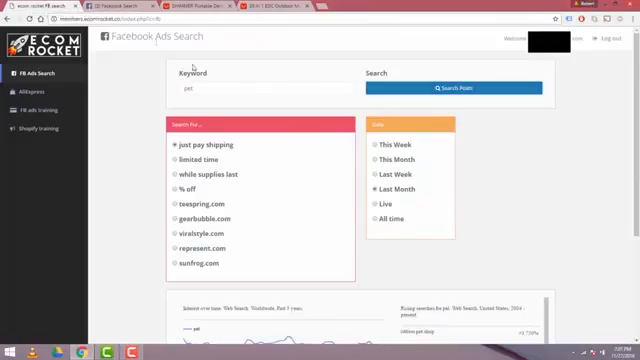
double_click(201, 87)
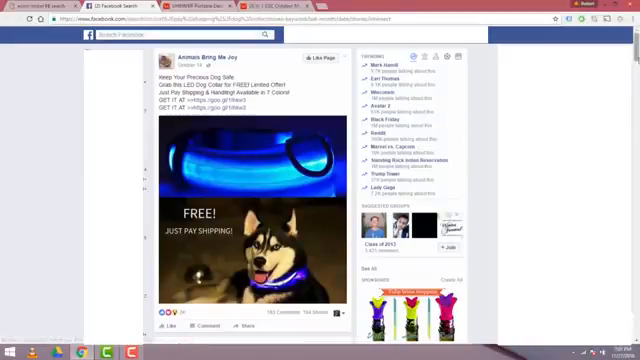
scroll(320, 200, "down", 3)
scroll(320, 200, "down", 3)
scroll(320, 200, "down", 3)
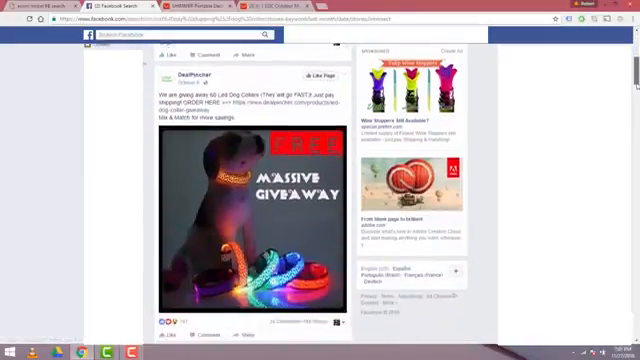
scroll(320, 200, "down", 2)
scroll(250, 200, "down", 2)
scroll(250, 200, "down", 2)
scroll(250, 200, "down", 2)
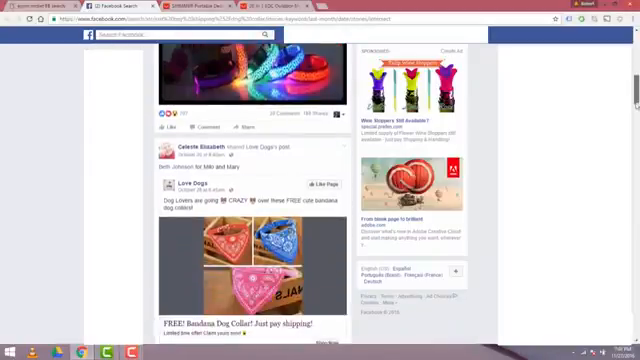
scroll(250, 200, "down", 3)
scroll(250, 200, "down", 2)
scroll(250, 200, "down", 2)
scroll(250, 200, "down", 2)
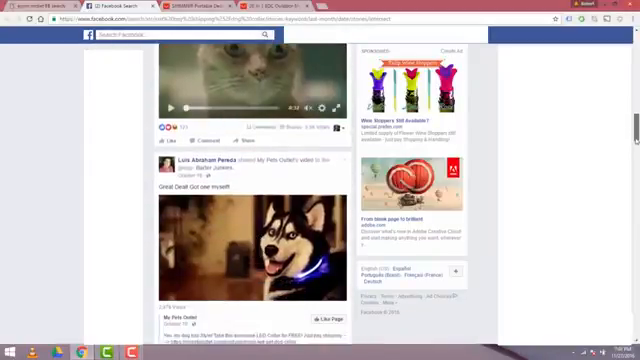
scroll(250, 200, "down", 2)
scroll(250, 200, "down", 2)
scroll(250, 200, "down", 2)
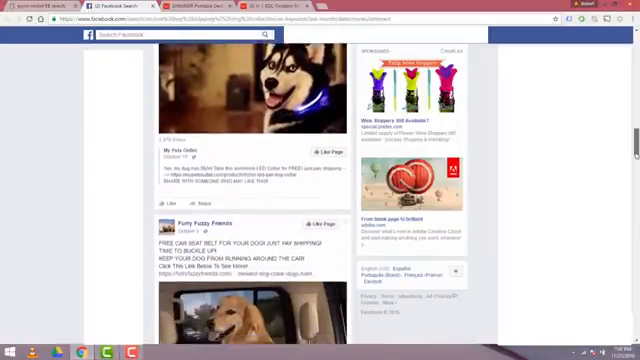
scroll(253, 200, "down", 3)
scroll(253, 200, "down", 3)
scroll(253, 200, "down", 2)
scroll(253, 200, "down", 2)
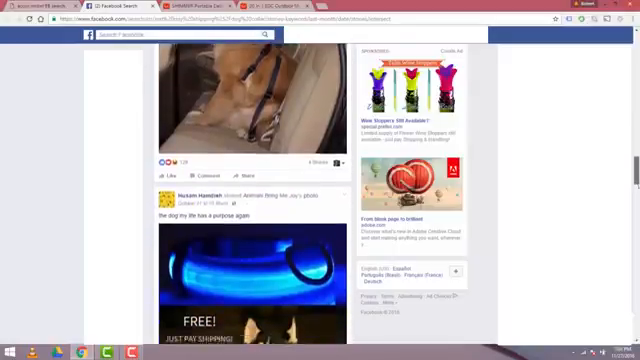
scroll(253, 200, "down", 2)
scroll(253, 200, "down", 1)
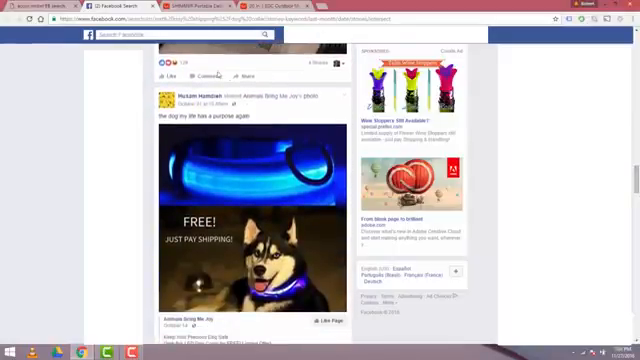
Step: Go back to the Ecom Rocket FB search tab after reviewing the dog collar ads
left_click(40, 6)
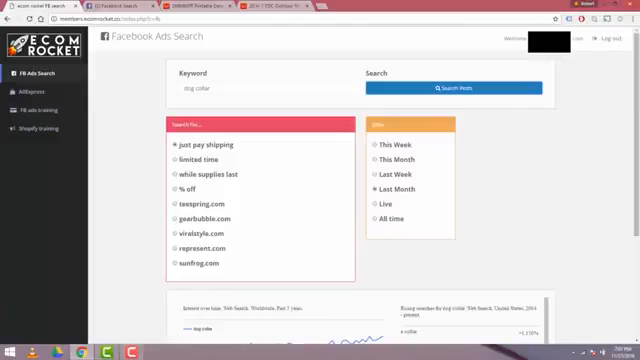
scroll(320, 200, "down", 2)
scroll(320, 200, "down", 2)
scroll(320, 200, "down", 1)
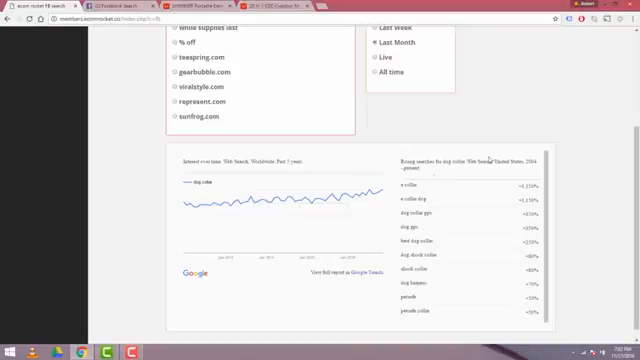
scroll(614, 137, "up", 2)
scroll(614, 137, "up", 3)
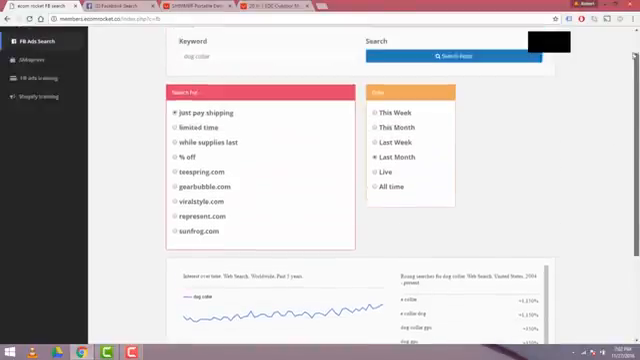
scroll(614, 137, "up", 3)
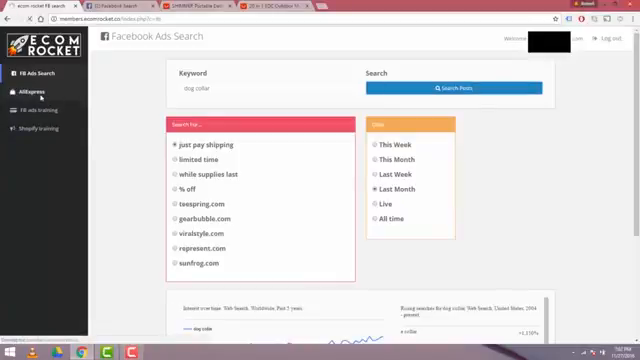
left_click(33, 92)
Step: Run an AliExpress product research search for 'dog collar'
left_click(241, 90)
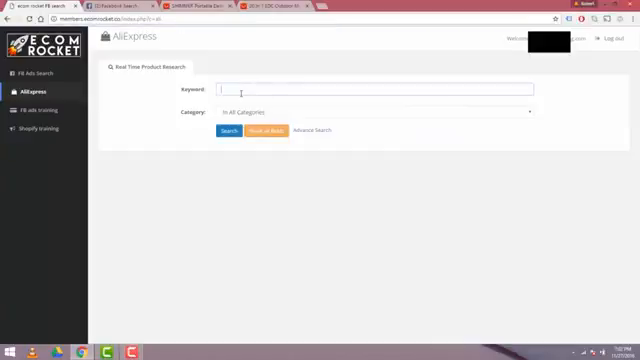
type("dog coll")
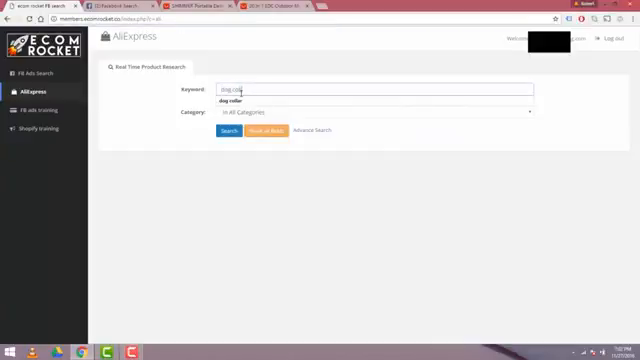
type("ar")
left_click(228, 131)
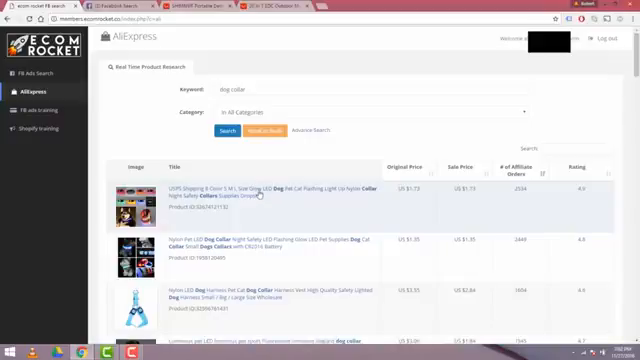
Step: View the top LED dog collar product ($1.73) and return to the Ecom Rocket results
left_click(280, 190)
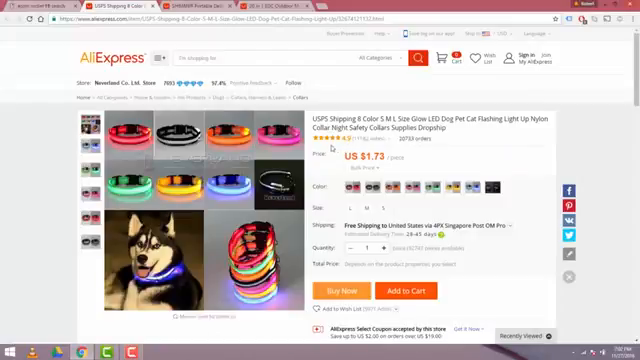
left_click(50, 8)
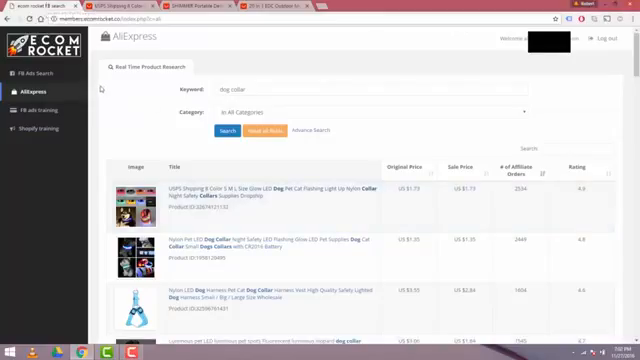
Step: Return to the FB Ads Search page from the sidebar
left_click(35, 73)
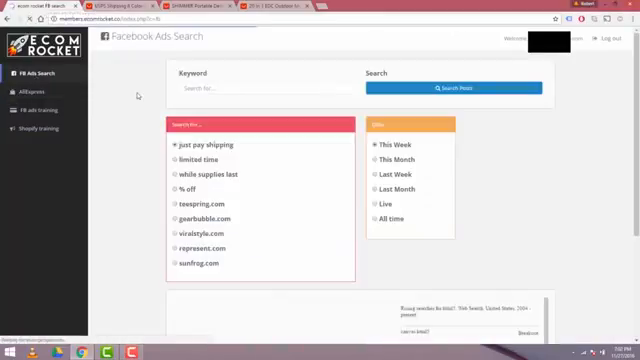